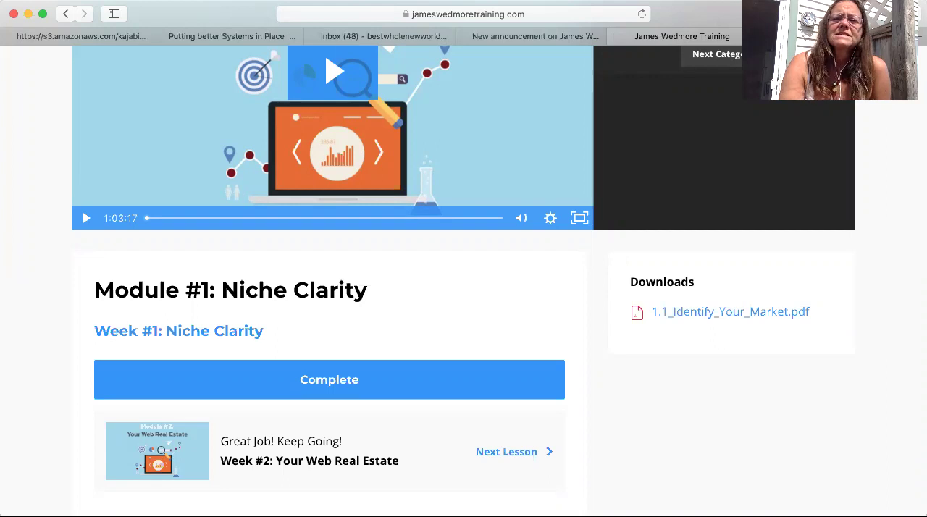
# - Open the newest 1.1_Identify_Your_Market.pdf from Safari's downloads list in Preview
pyautogui.click(840, 14)
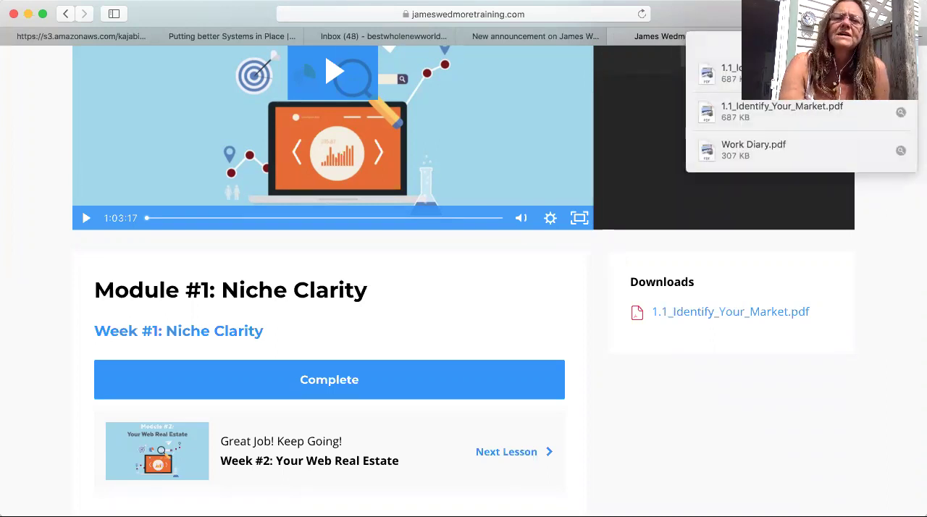
pyautogui.click(796, 73)
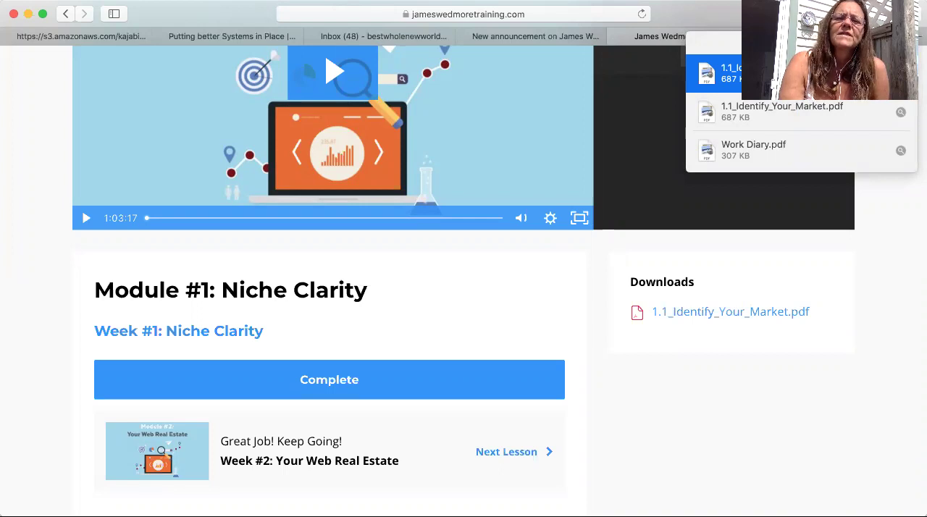
pyautogui.doubleClick(730, 75)
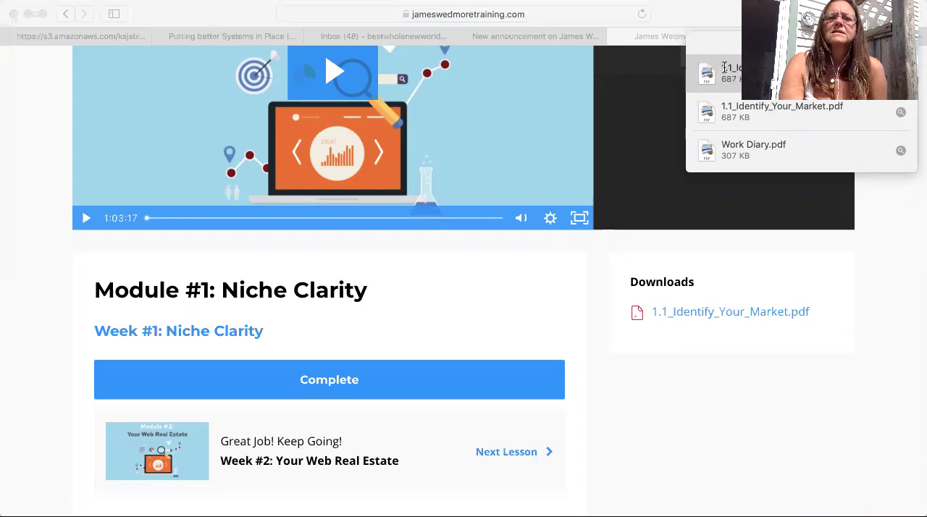